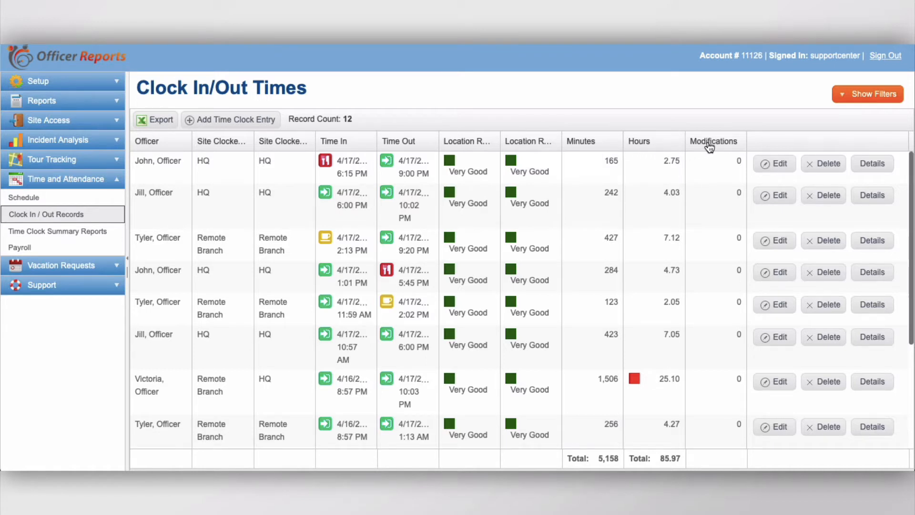
Review the officer, client and site filter options for the clock records, then hide the filters.
left_click(850, 98)
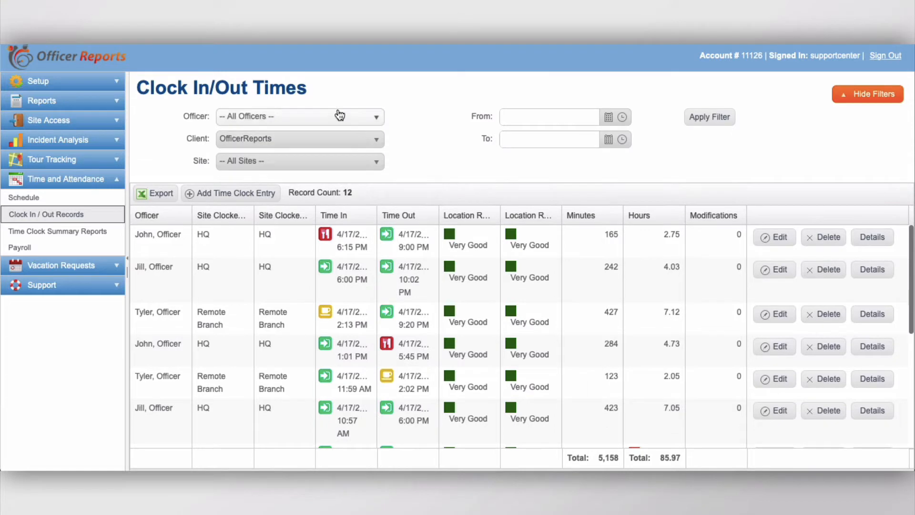
left_click(339, 116)
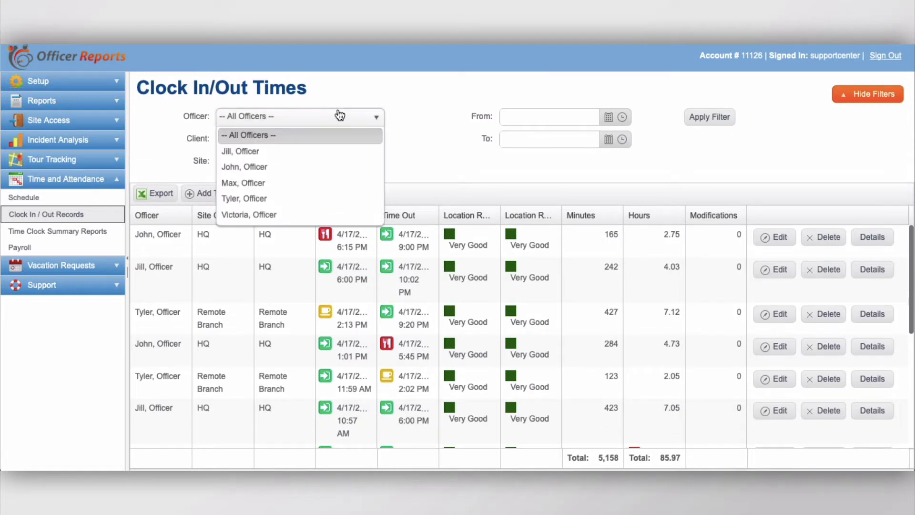
left_click(339, 115)
left_click(323, 142)
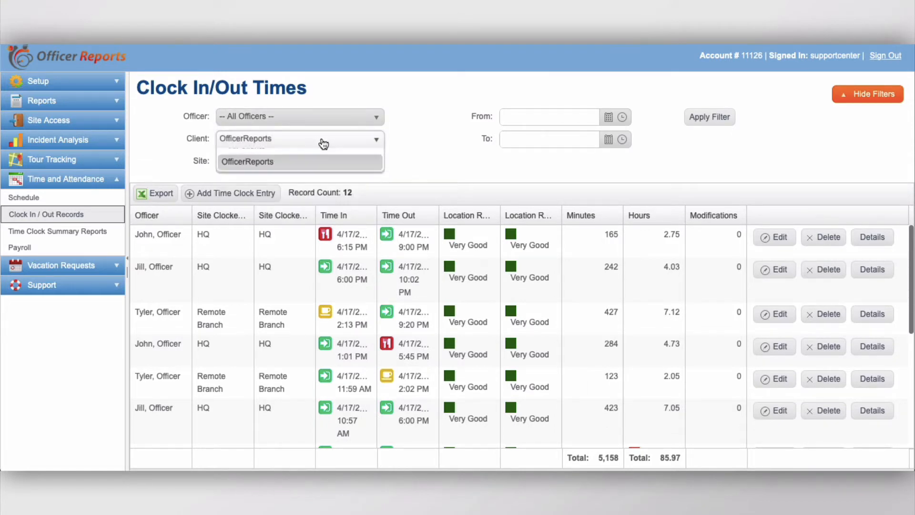
left_click(323, 143)
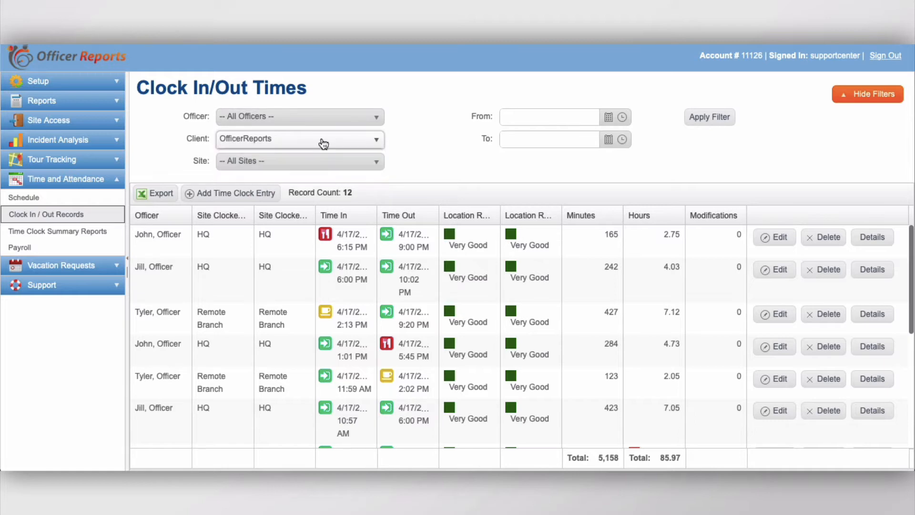
left_click(322, 168)
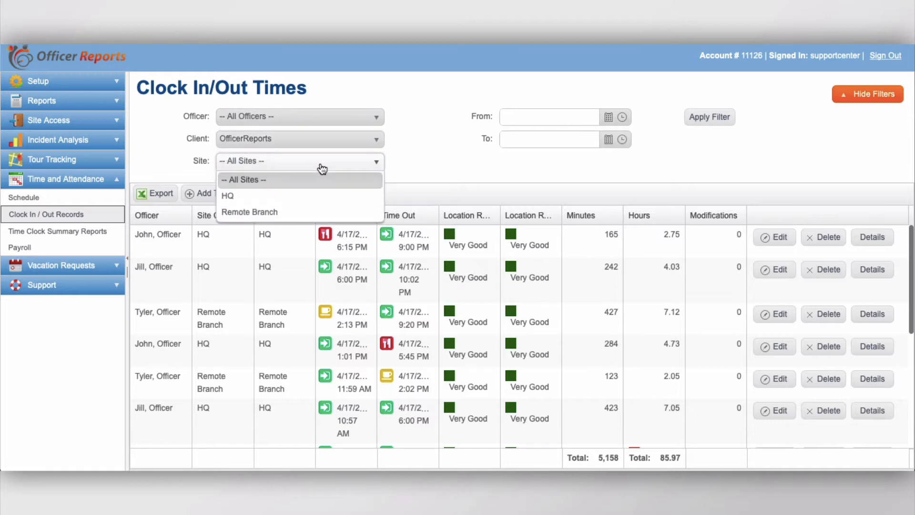
left_click(323, 169)
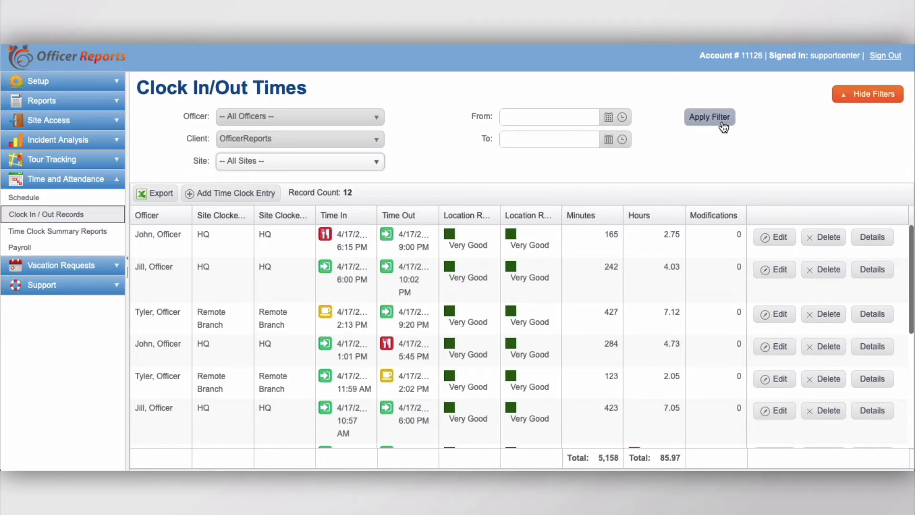
left_click(867, 98)
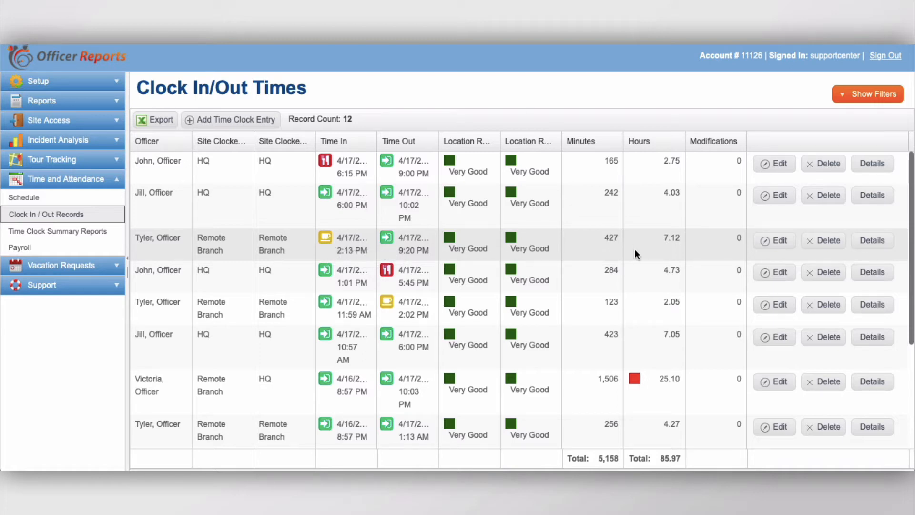
Open the details of the 4/17 10:57 AM HQ clock entry and close them.
scroll(640, 244, "down", 2)
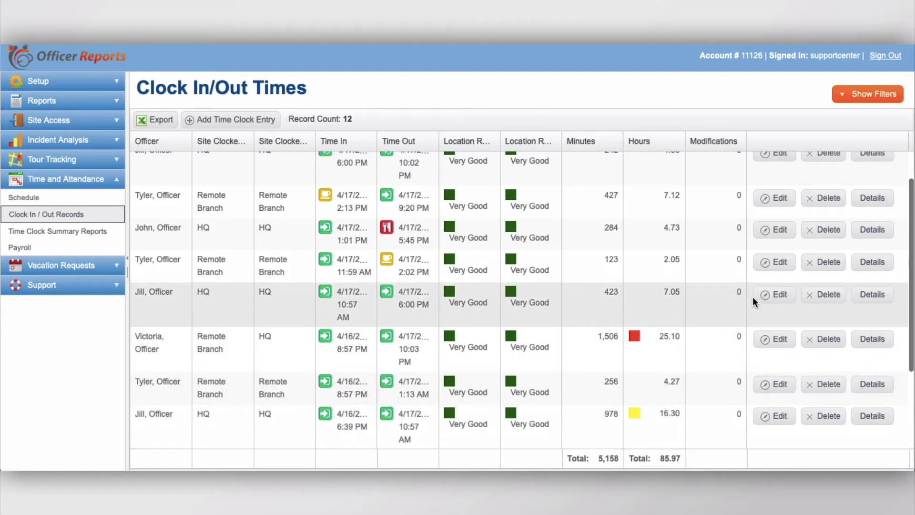
left_click(876, 301)
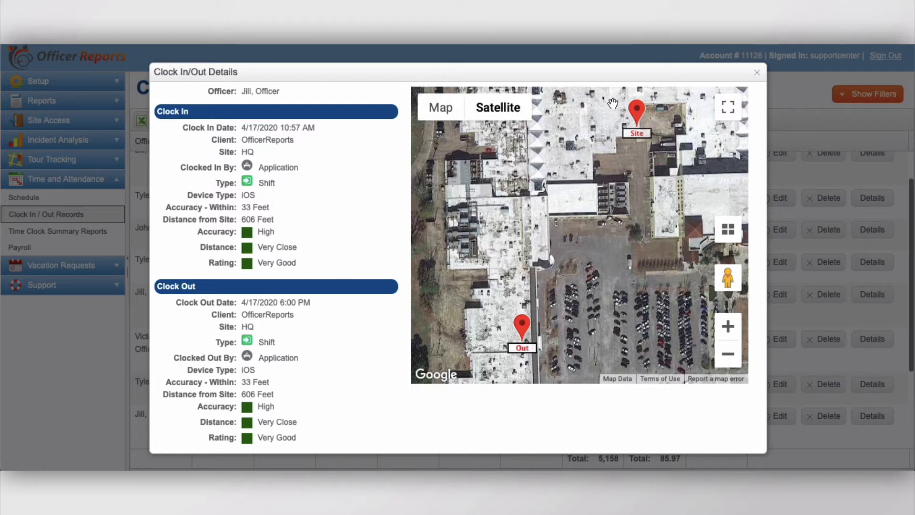
left_click(758, 73)
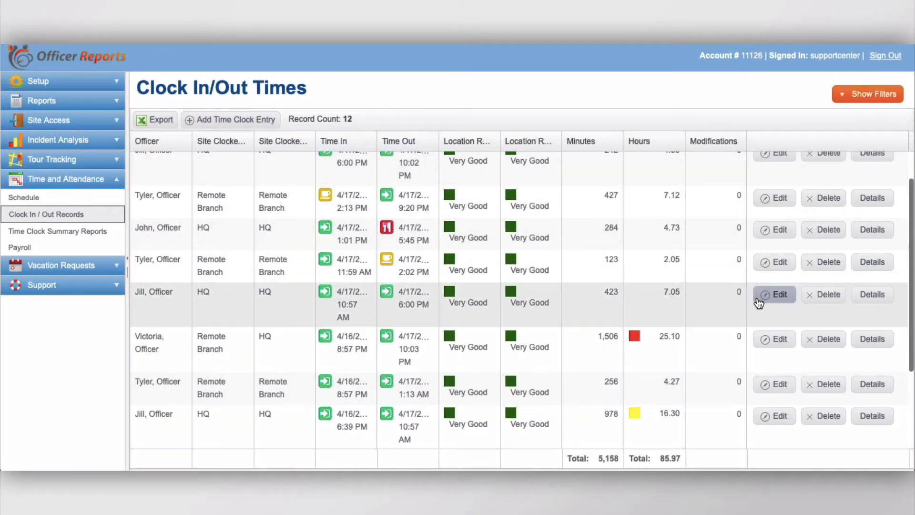
Edit the 4/17 10:57 AM entry and change its clock-in time to 04/17/2020 10:30.
left_click(758, 300)
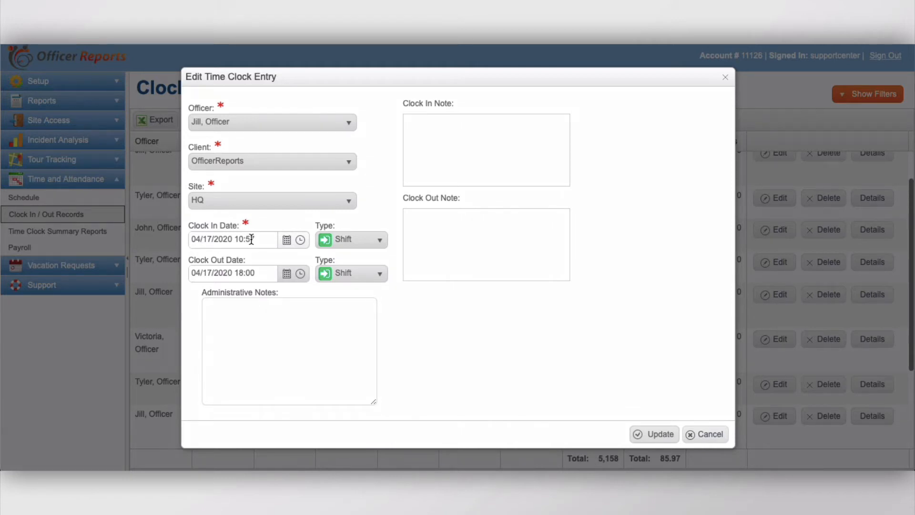
left_click_drag(246, 239, 252, 239)
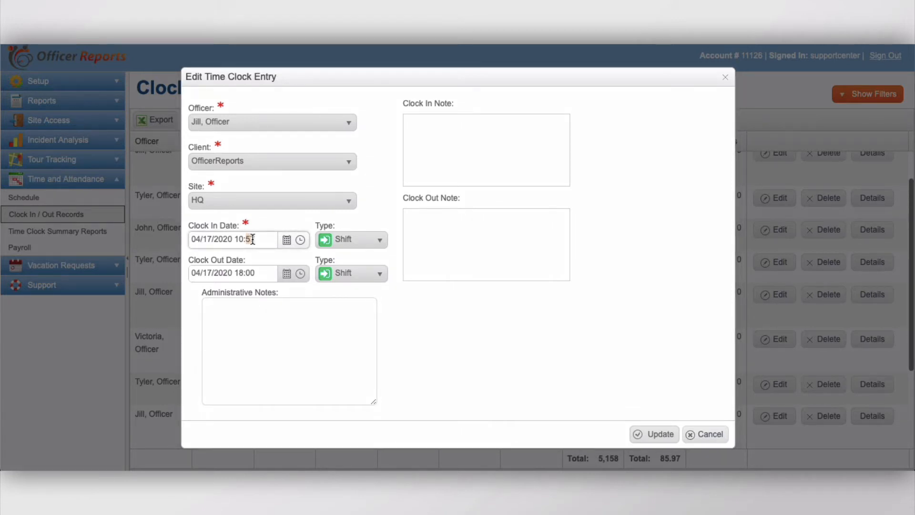
type("30")
Add the administrative note "Officer did not clock in on time but was at location and on duty." and save the entry.
left_click(256, 327)
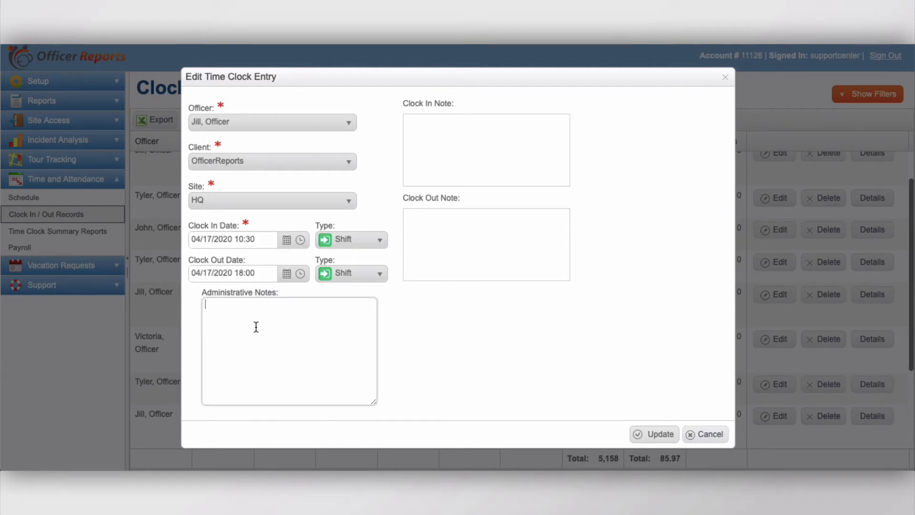
type("Officer did not clock in ")
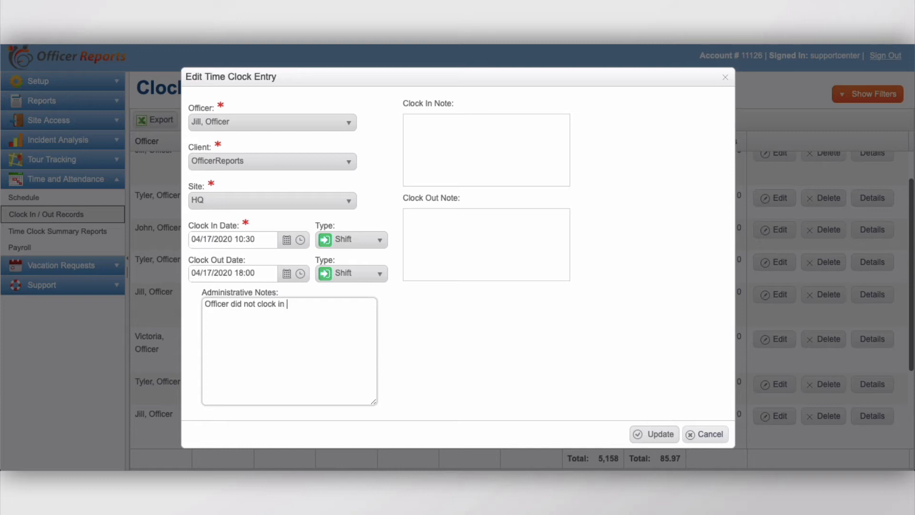
type("on time but was at location a")
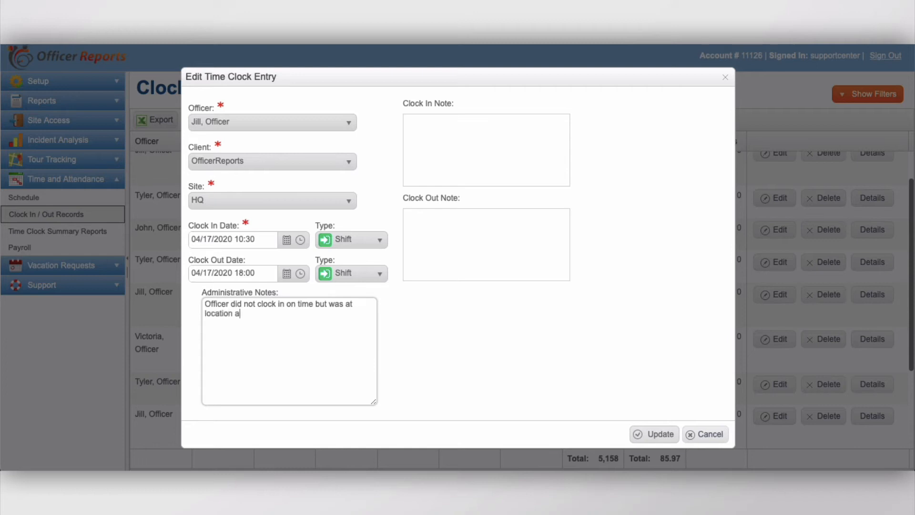
type("nd on duty.")
left_click(636, 436)
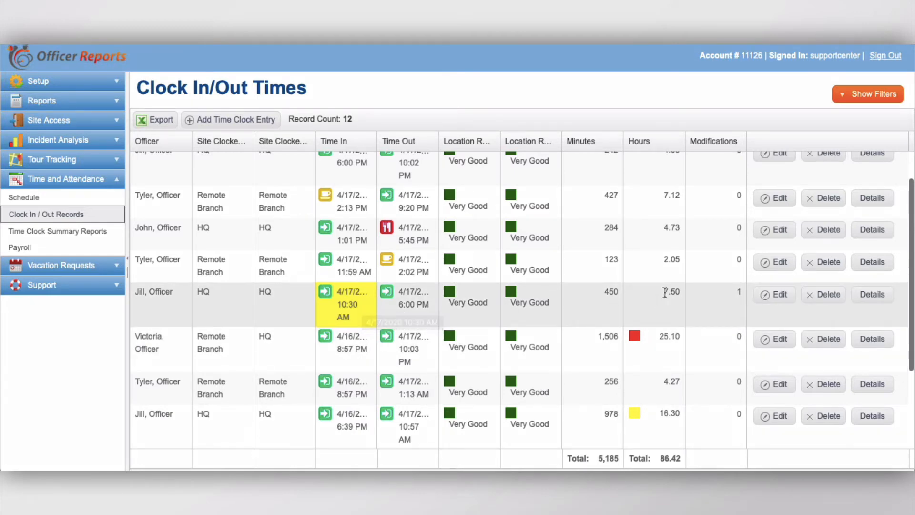
Reopen the edited entry to review its modification history, then cancel.
left_click(769, 295)
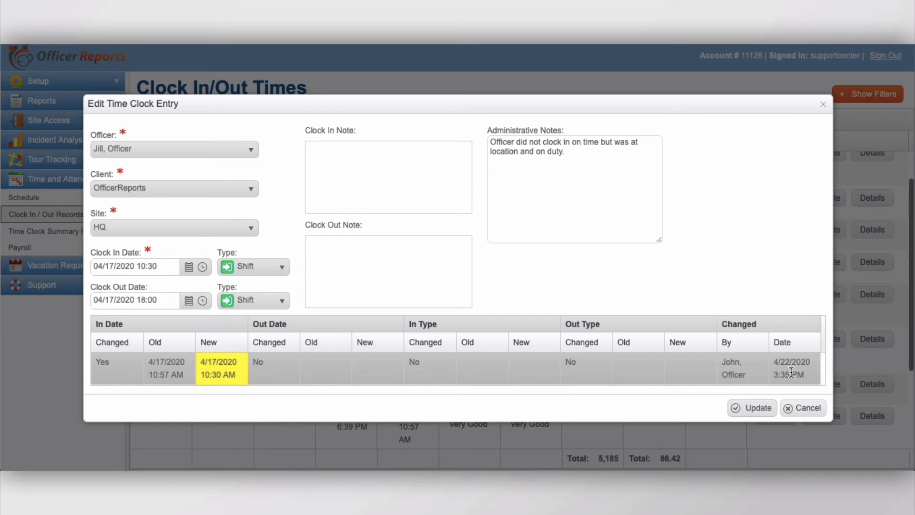
left_click(800, 409)
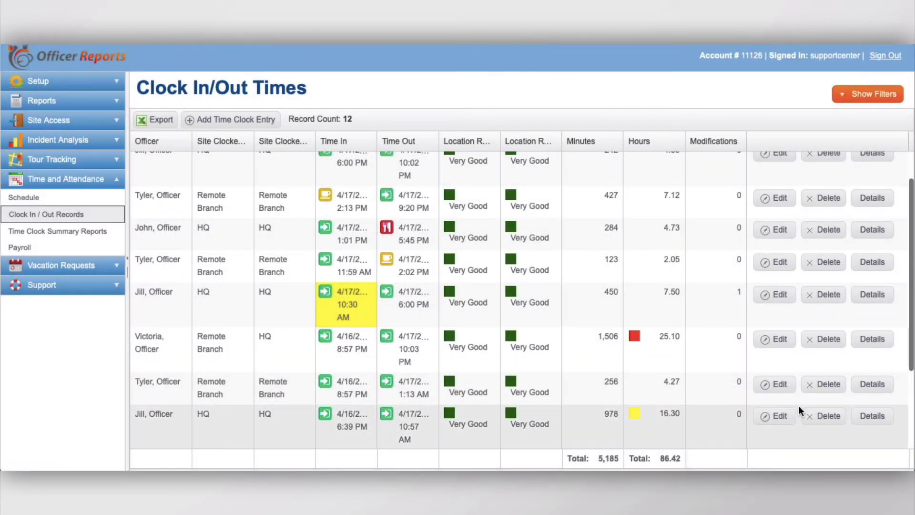
Start a new time clock entry with client OfficerReports and site HQ.
scroll(559, 291, "up", 2)
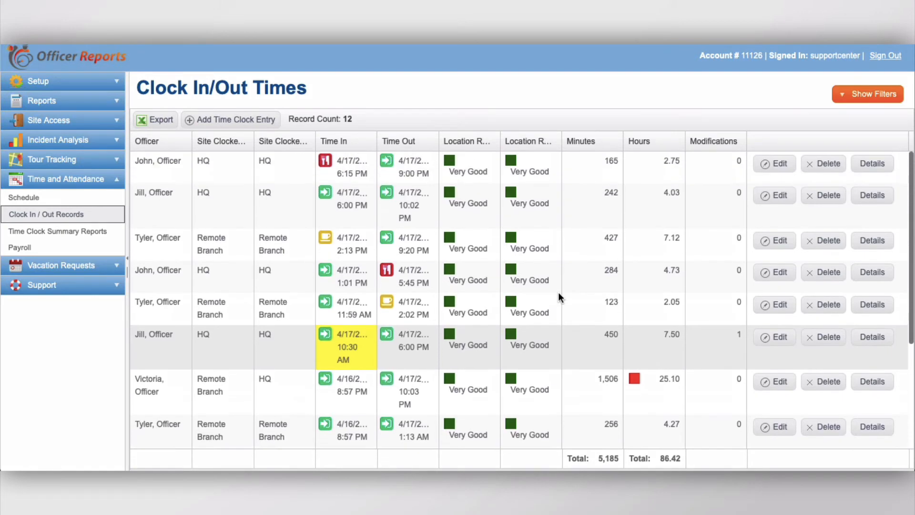
left_click(249, 123)
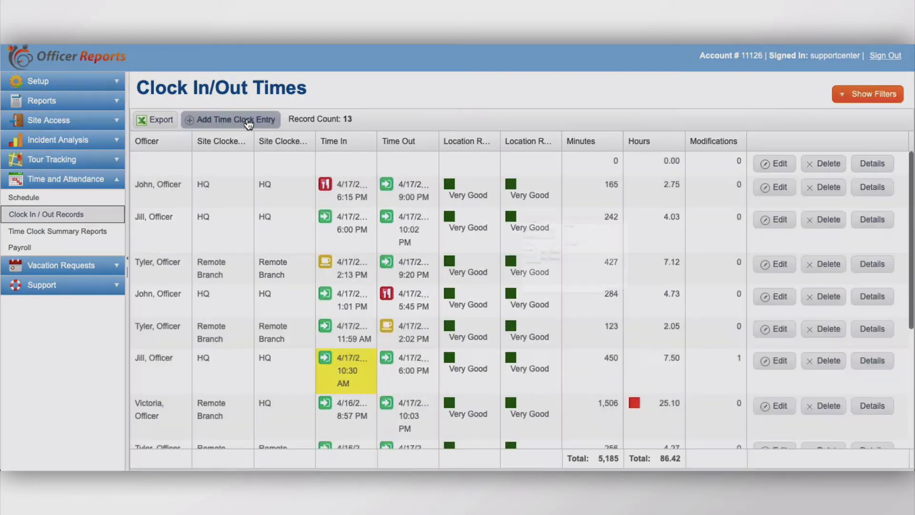
left_click(249, 123)
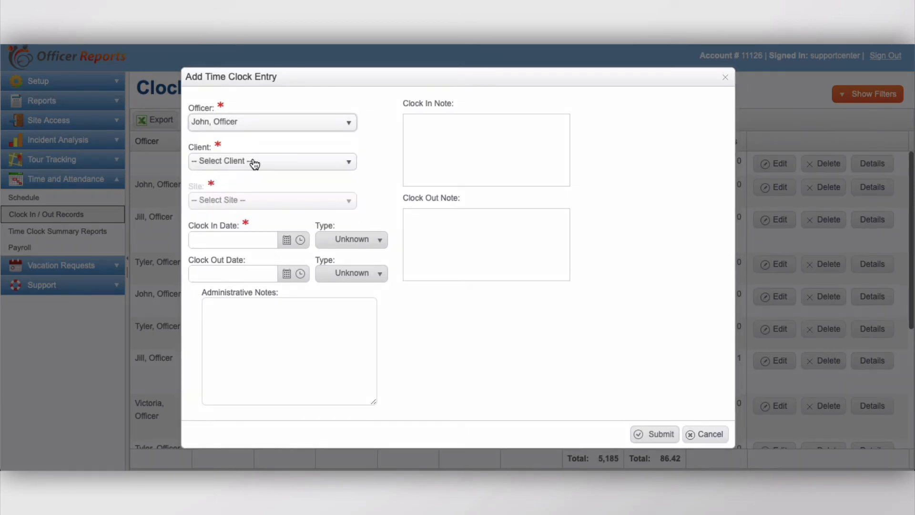
left_click(252, 162)
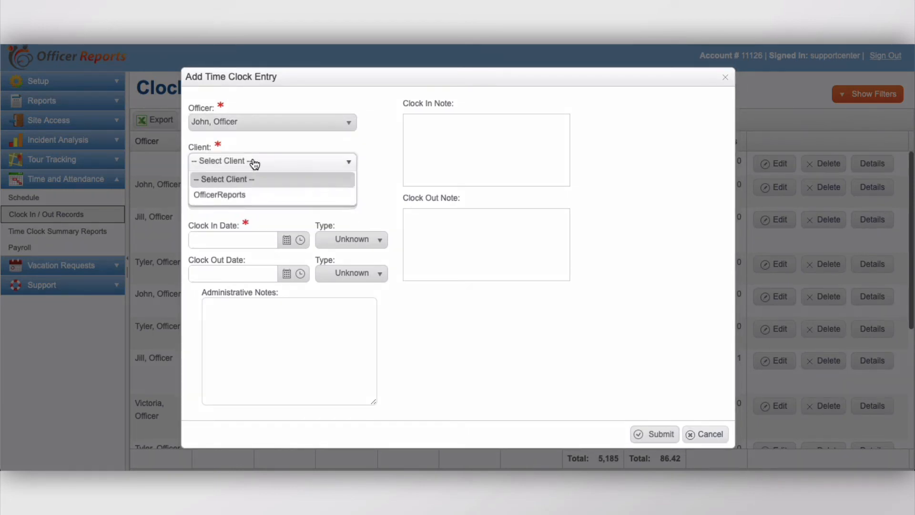
left_click(242, 196)
left_click(252, 201)
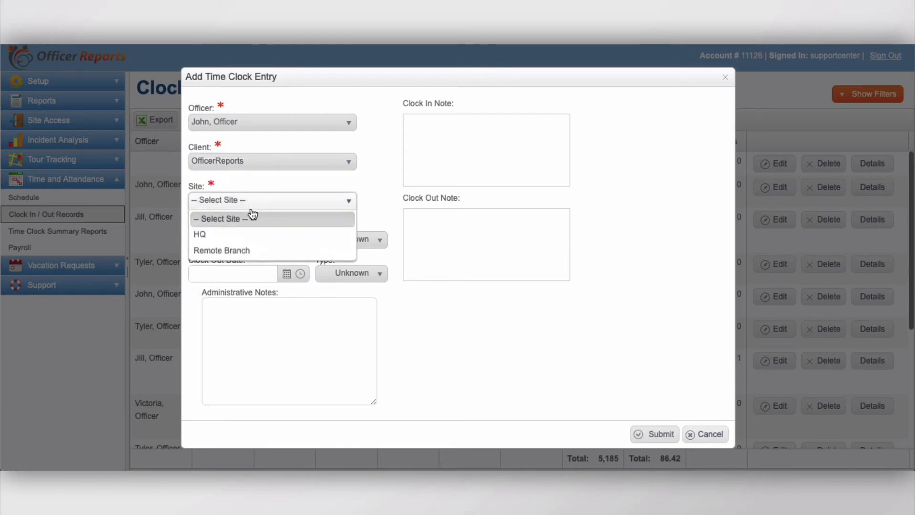
left_click(239, 233)
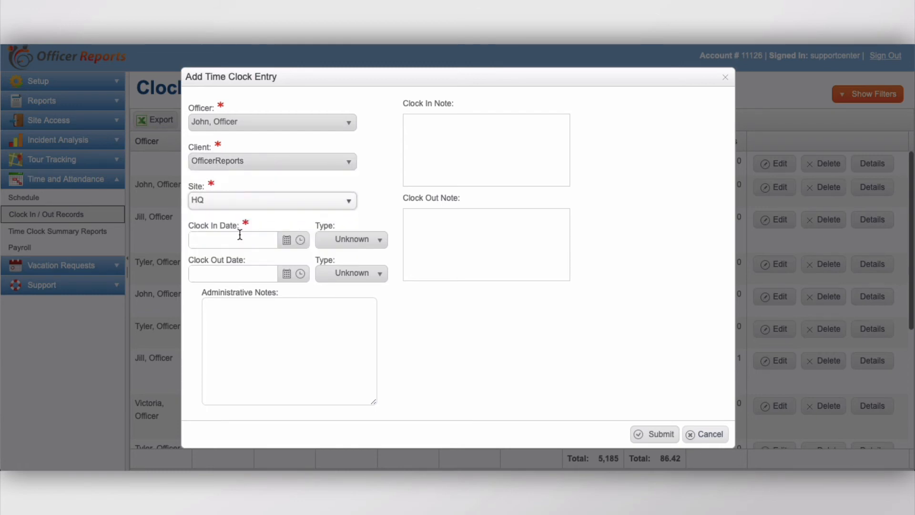
Set the new entry's clock-in to 04/22/2020 09:00 with type Shift.
left_click(287, 240)
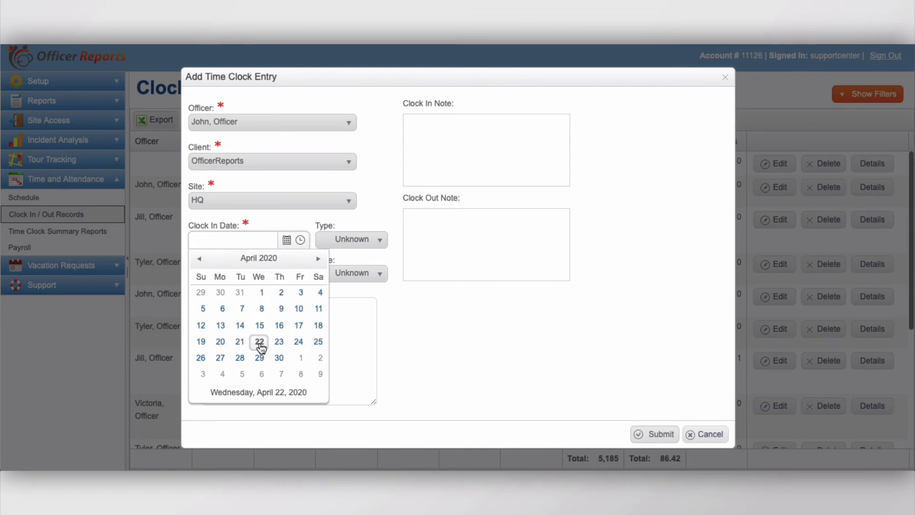
left_click(259, 343)
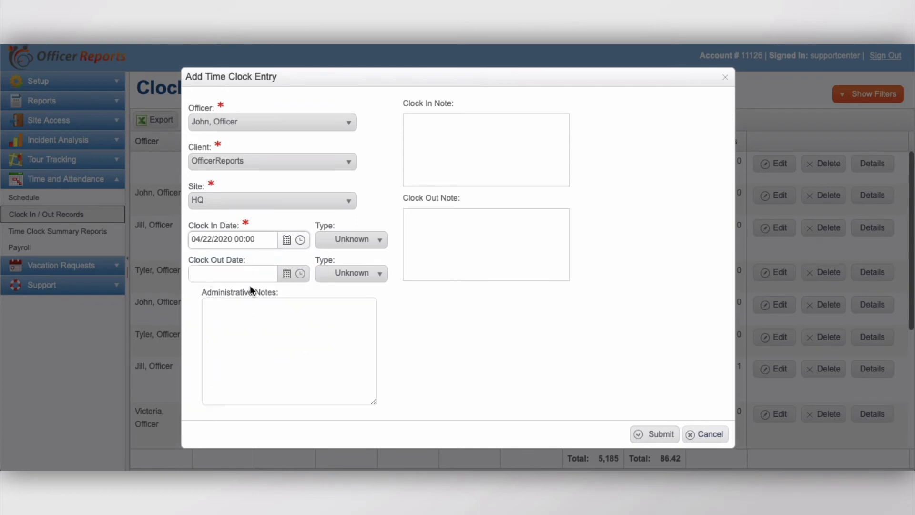
key("BackSpace")
type("9")
left_click(366, 243)
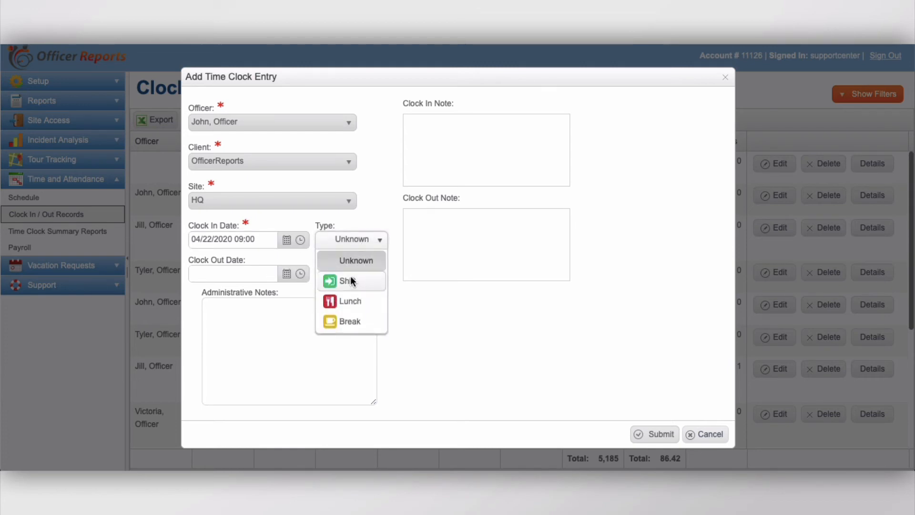
left_click(351, 279)
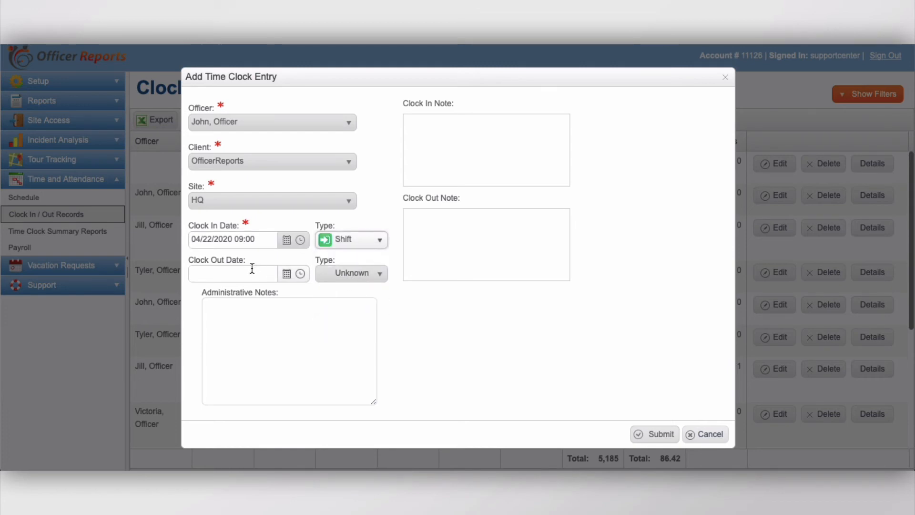
Set the clock-out to 04/22/2020 17:00 with type Shift.
left_click(287, 274)
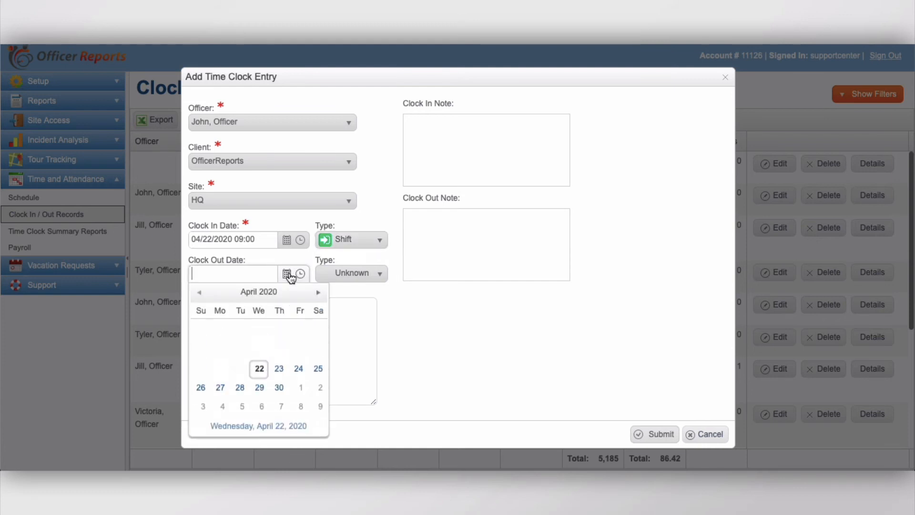
left_click(259, 368)
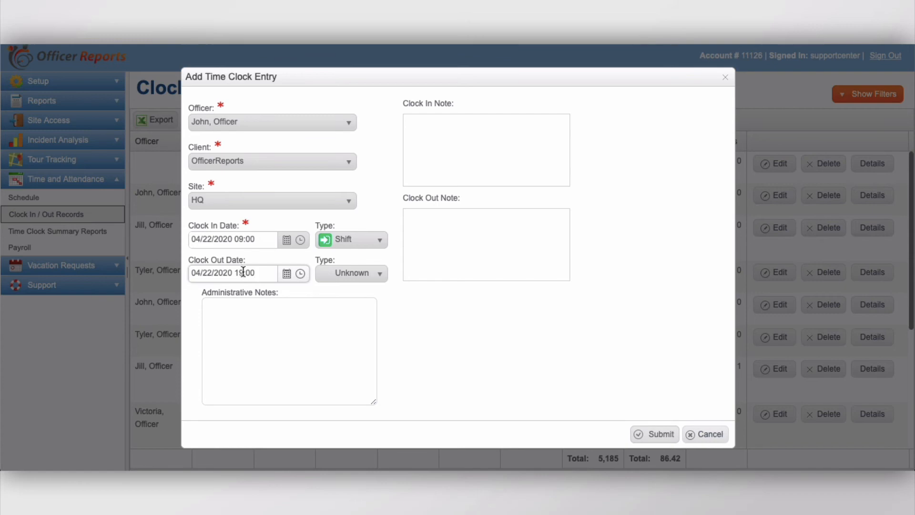
key("BackSpace")
type("7")
left_click(357, 283)
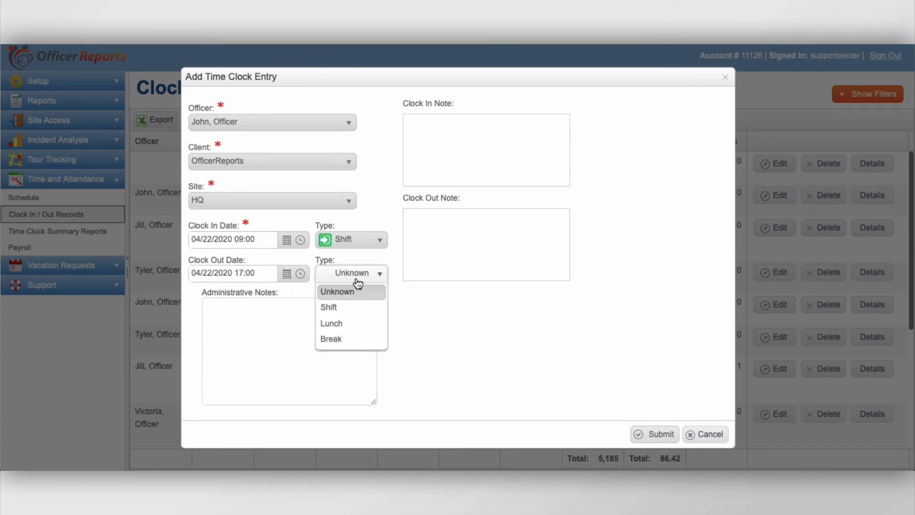
left_click(347, 307)
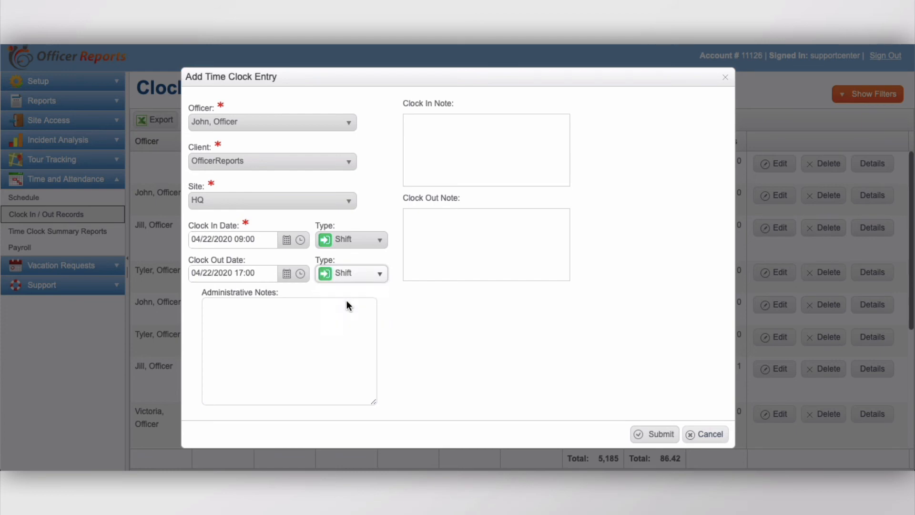
Add the note "Officer did not clock in / out but was at location and on duty for entire shift." and submit the entry.
left_click(282, 316)
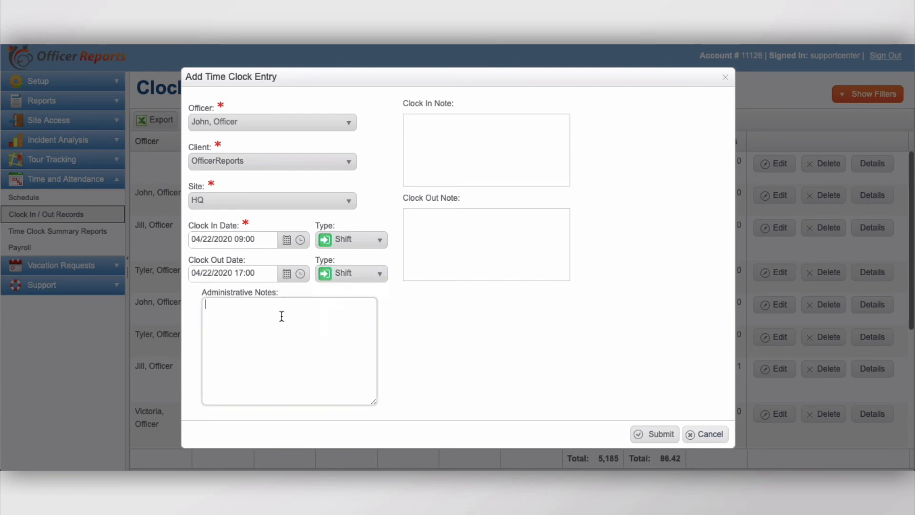
type("Officer did not clock in / out")
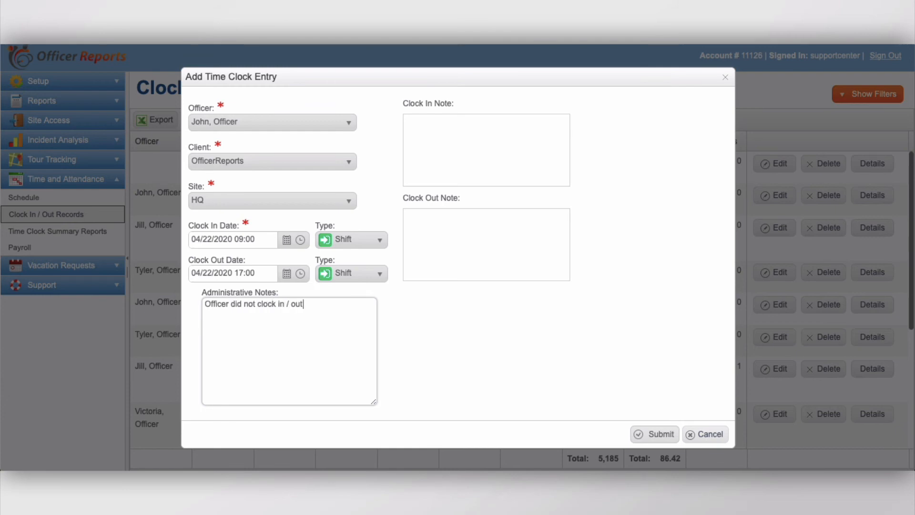
type(" but was at location and on dut")
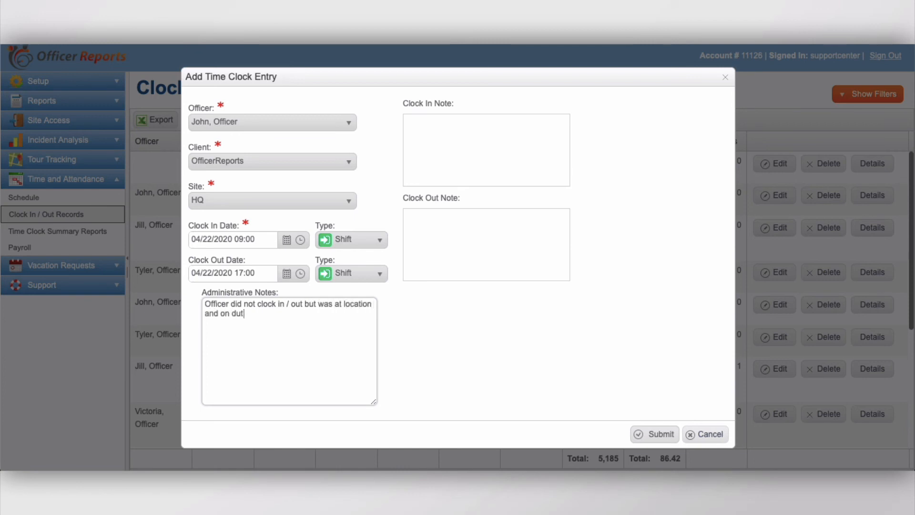
type("y for entire shift.")
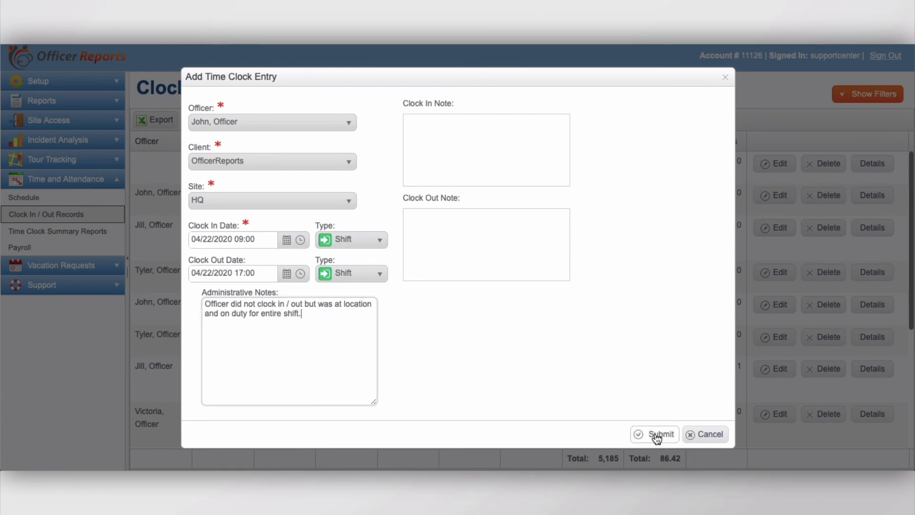
left_click(655, 434)
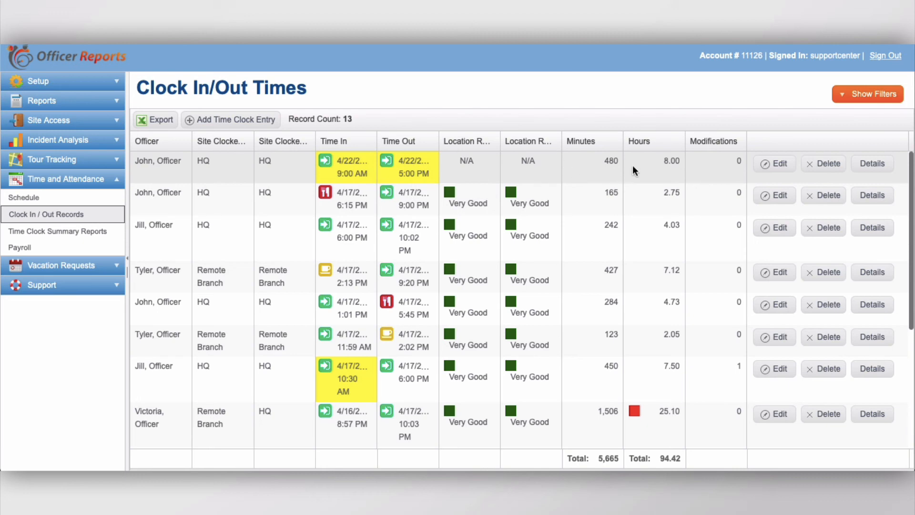
Delete the new 4/22 clock entry and confirm the deletion.
left_click(837, 169)
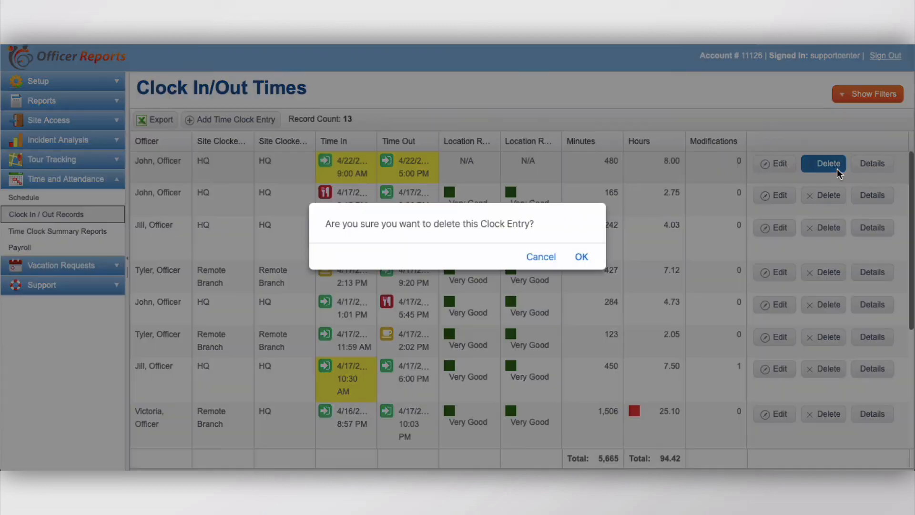
left_click(584, 257)
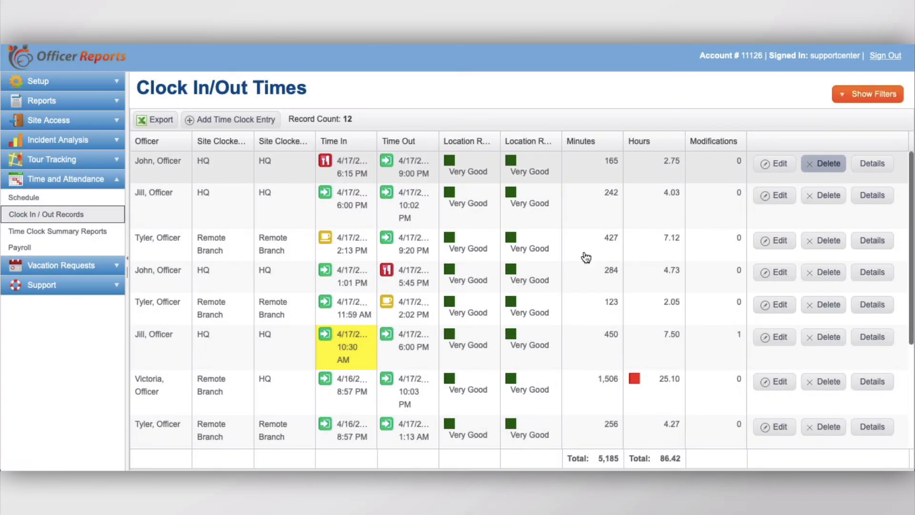